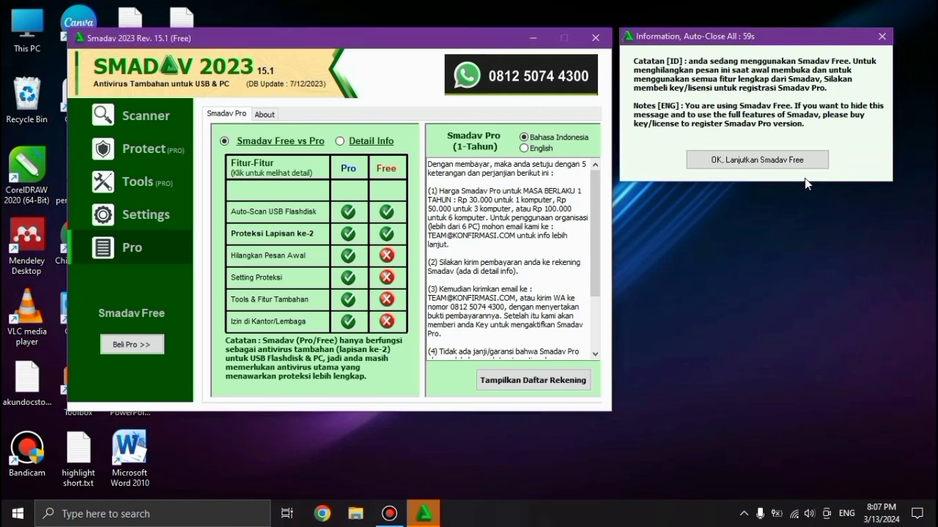
Close the Smadav window and check the hidden system tray icons for a running Smadav
click(594, 38)
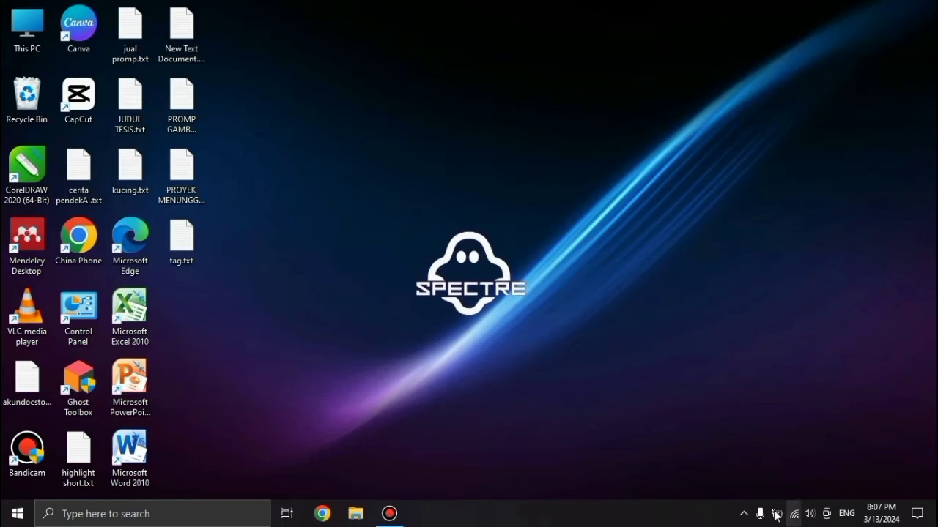
click(744, 514)
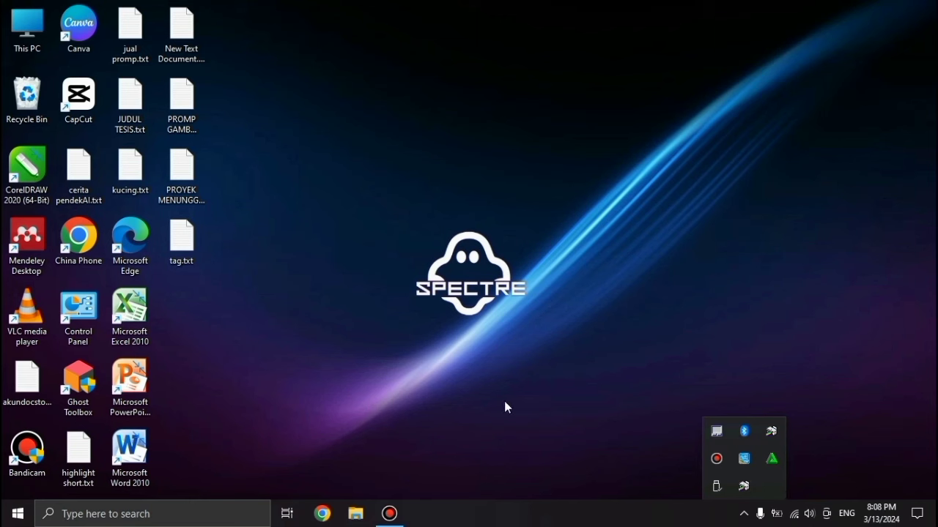
click(543, 418)
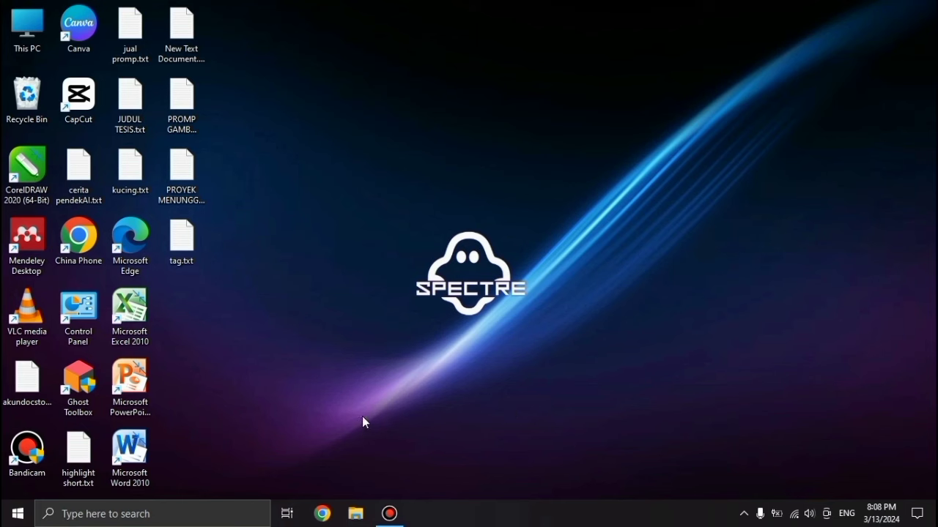
Open Windows Settings and go to the list of startup apps in the Apps category
click(7, 517)
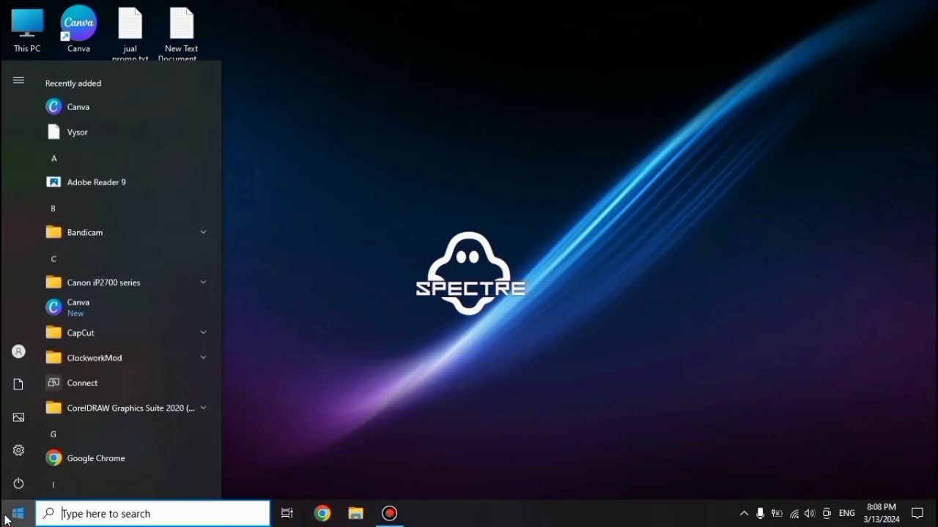
mouse_move(24, 452)
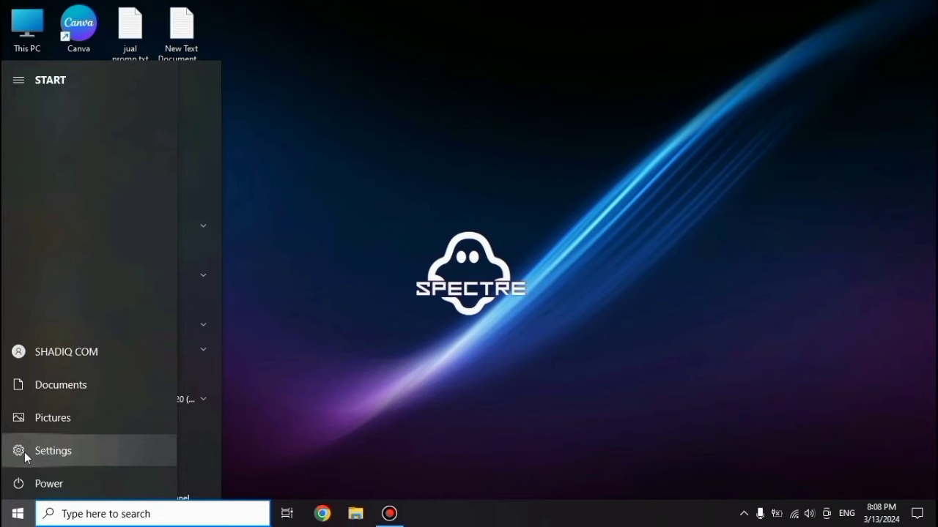
click(24, 452)
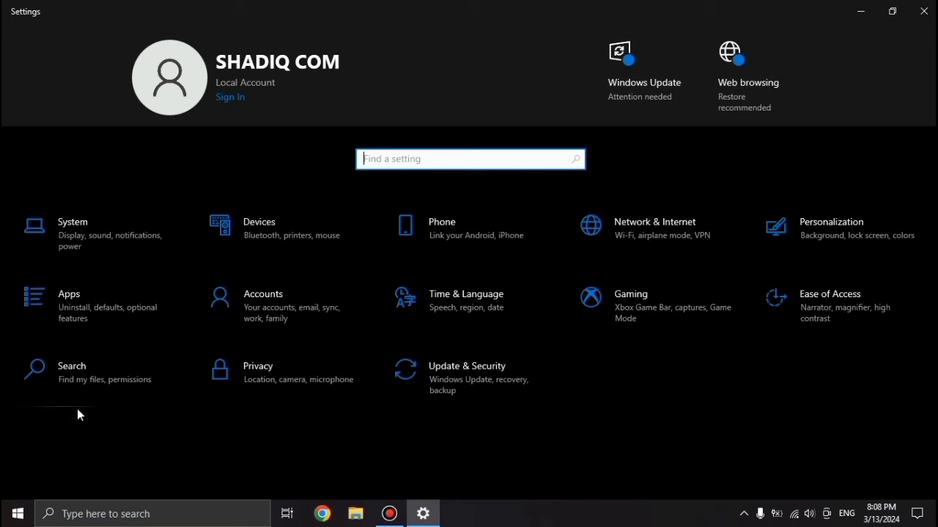
click(79, 315)
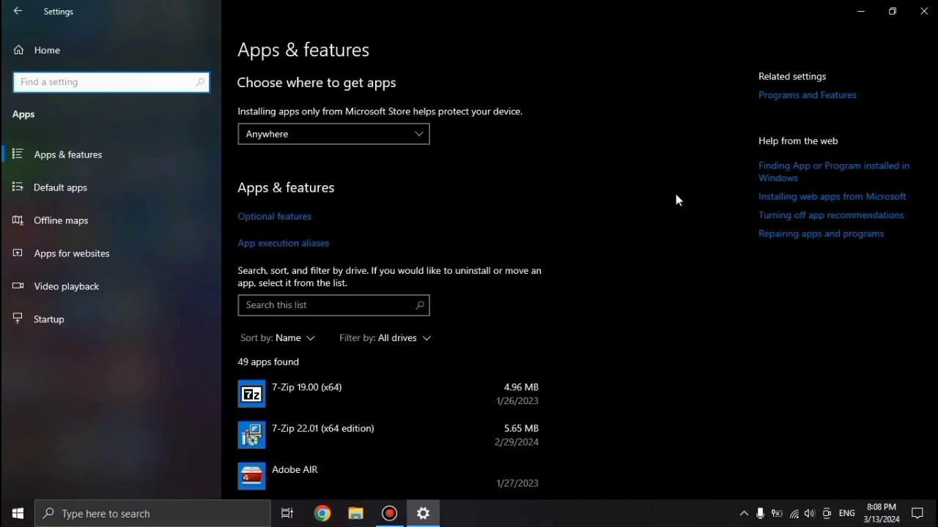
click(97, 324)
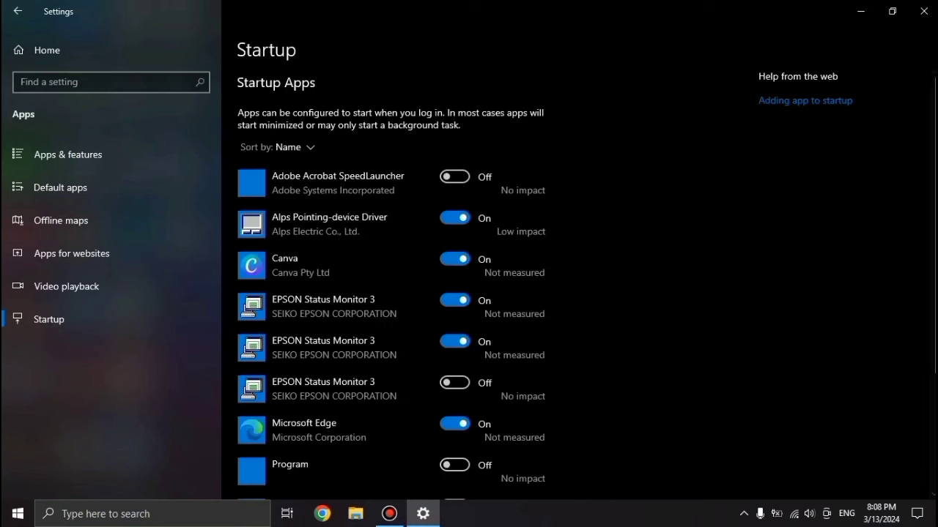
Examine the list of startup apps, their on/off states and the entry for Smadav
scroll(859, 311, down, 2)
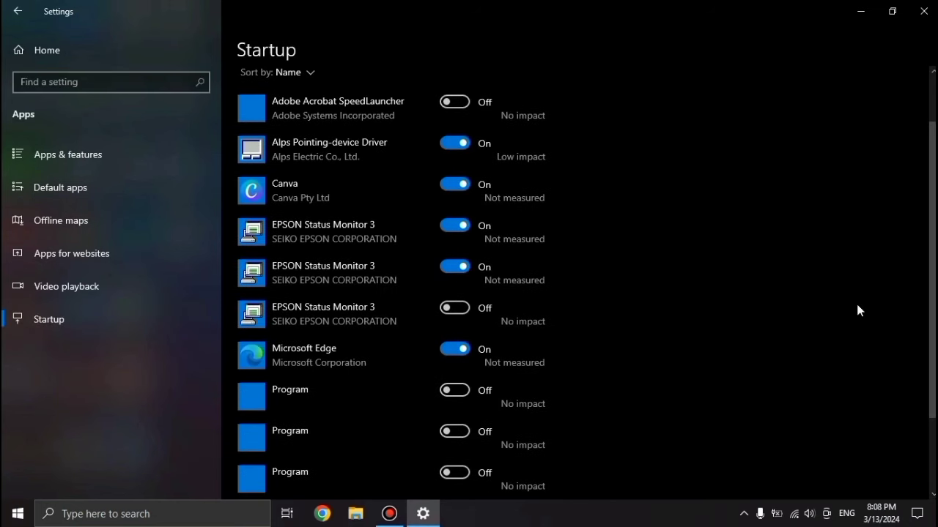
scroll(859, 311, down, 2)
scroll(859, 311, up, 2)
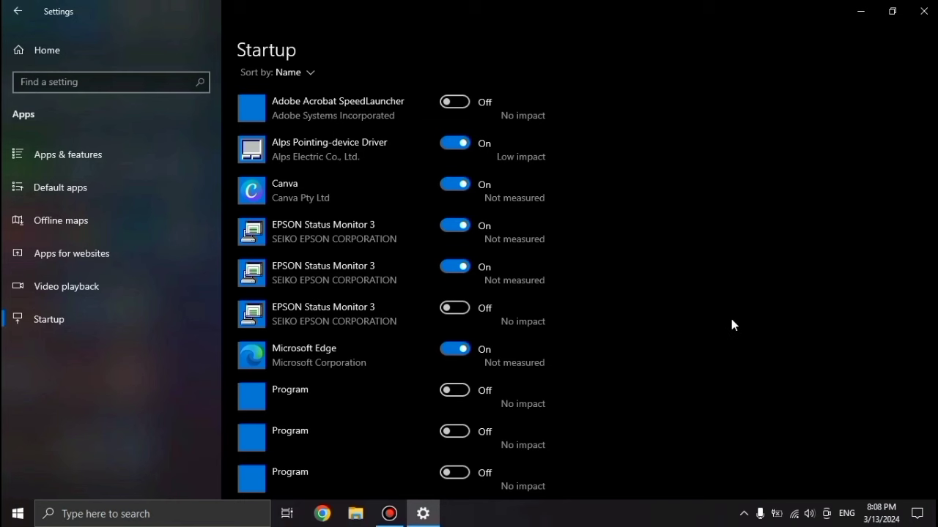
scroll(732, 321, down, 3)
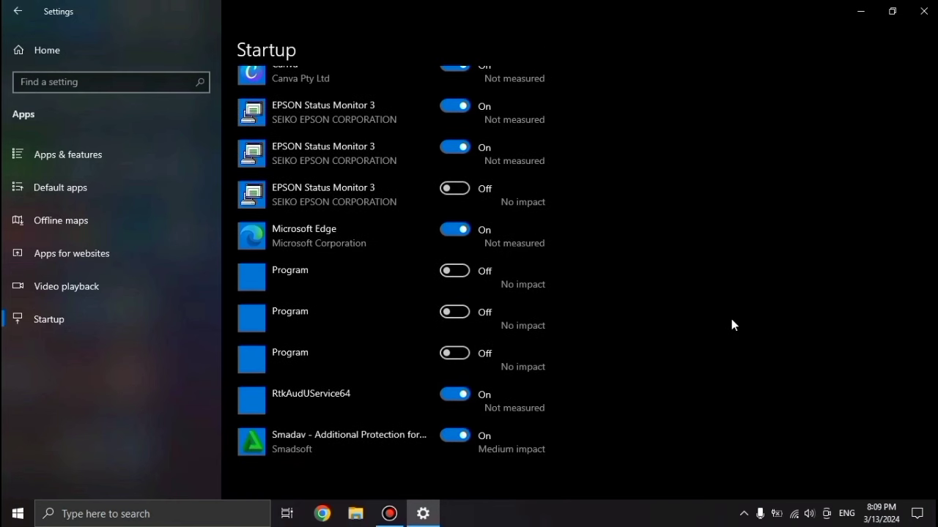
scroll(731, 320, up, 2)
scroll(731, 320, down, 2)
scroll(747, 312, up, 2)
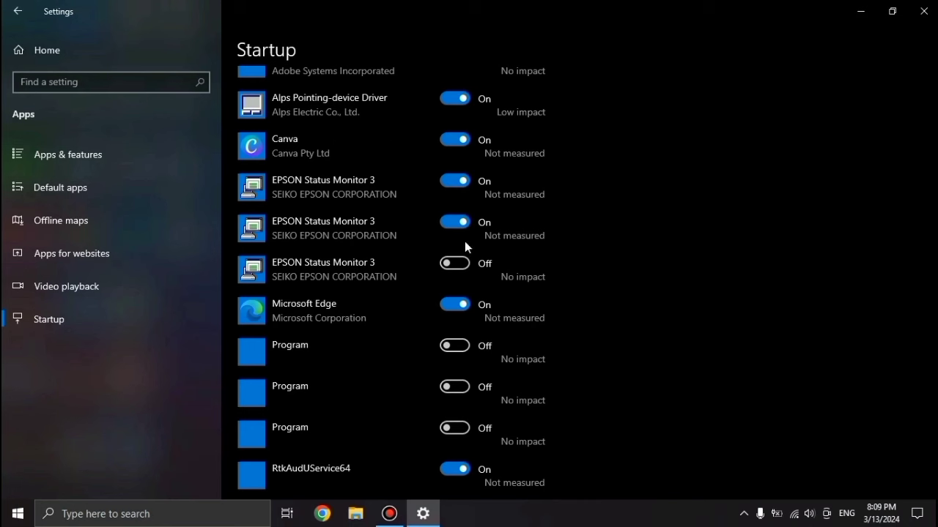
scroll(449, 322, down, 1)
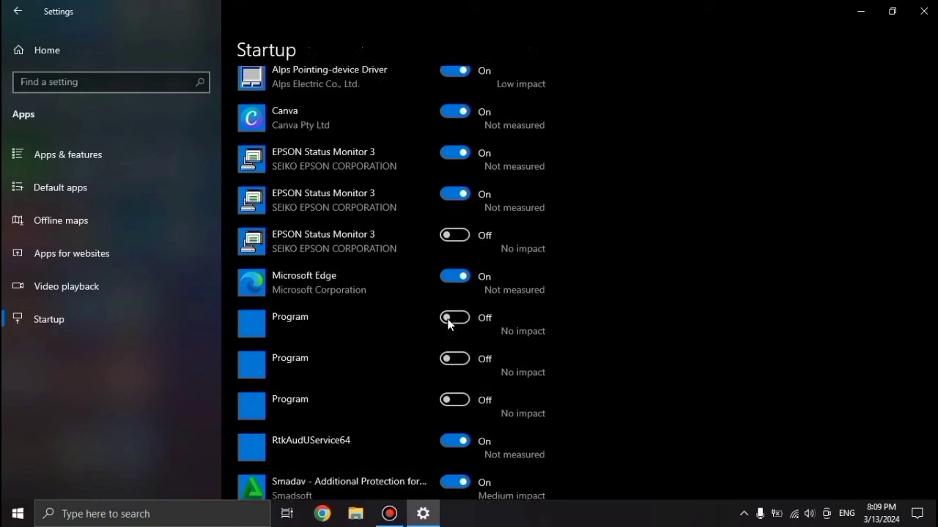
scroll(443, 341, down, 1)
scroll(428, 423, up, 1)
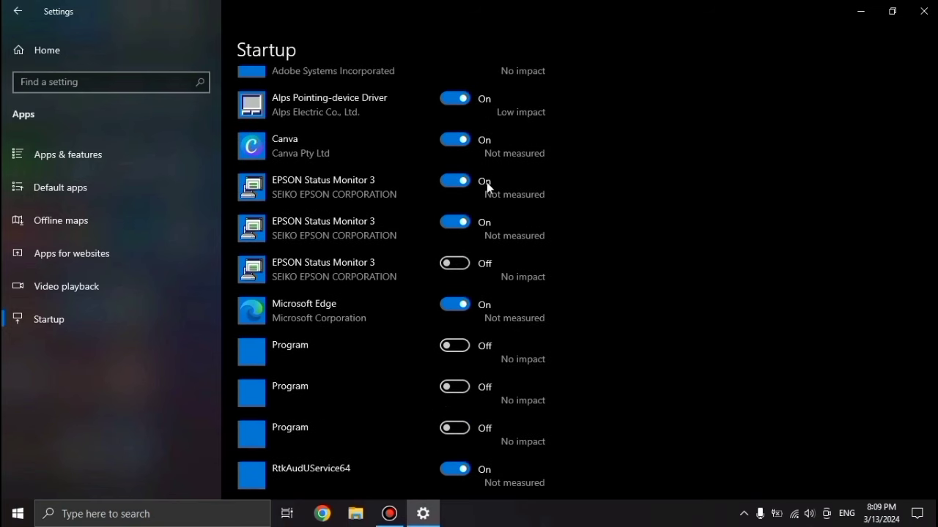
Turn off automatic startup for Canva, Smadav and Microsoft Edge, and close the Settings window
click(450, 142)
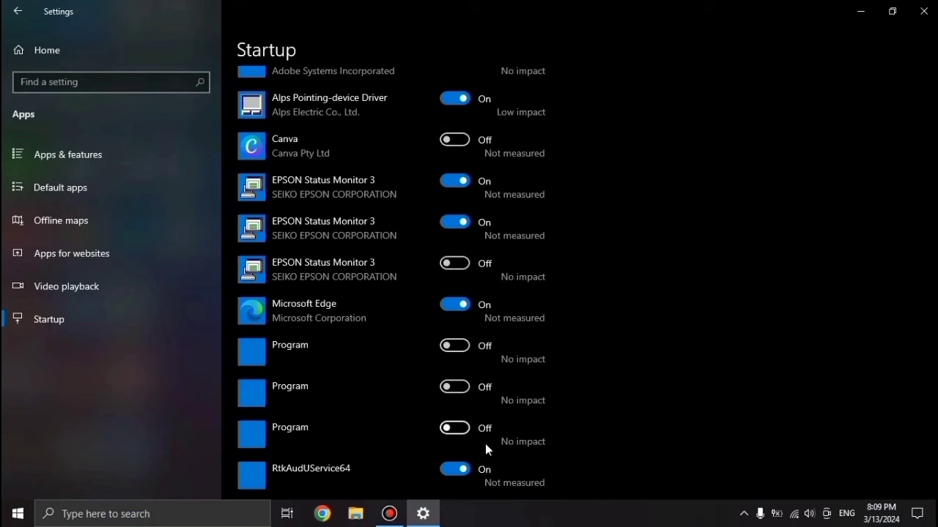
scroll(486, 445, down, 2)
click(461, 437)
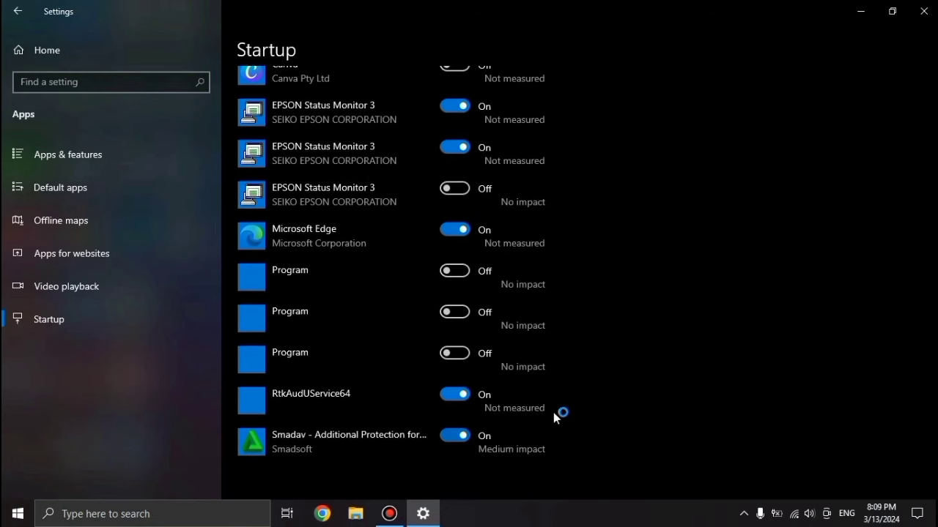
click(447, 231)
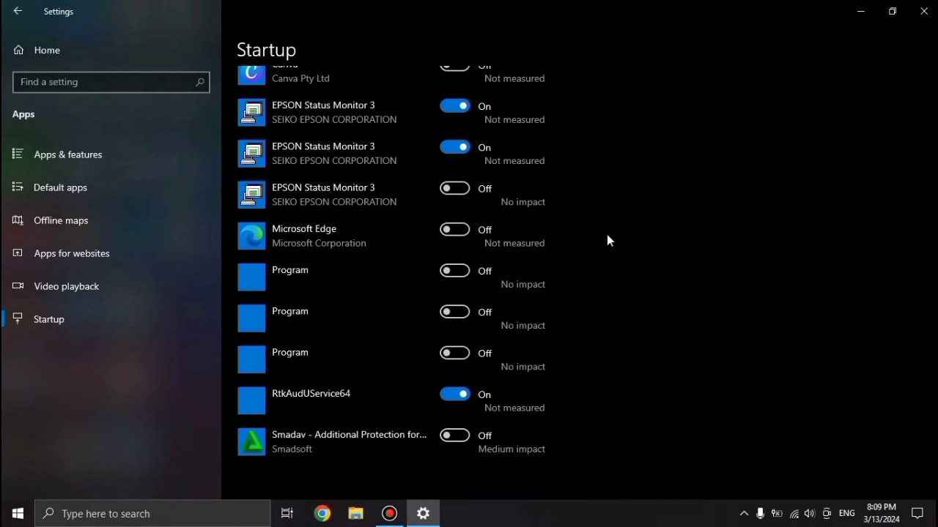
scroll(607, 236, up, 5)
scroll(611, 236, down, 5)
click(923, 11)
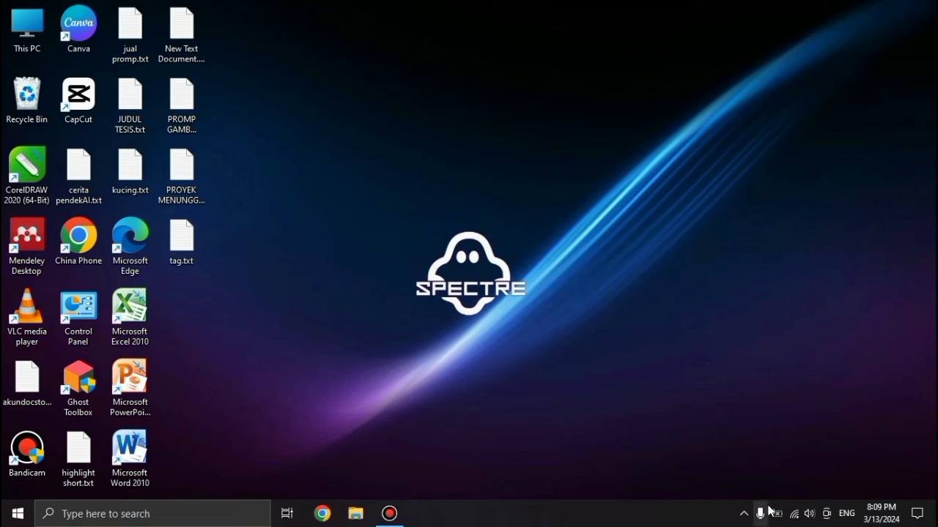
Check the hidden system tray icons for Smadav and restart the computer
click(743, 514)
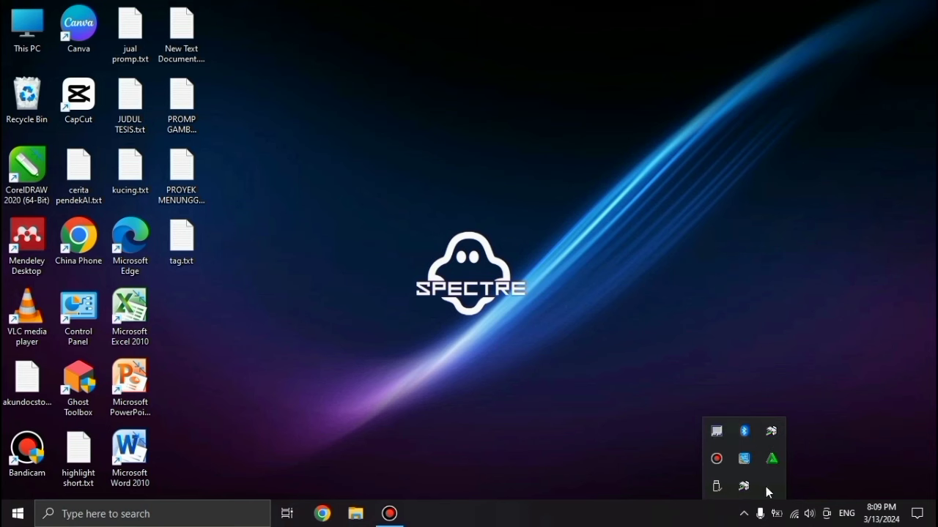
click(601, 454)
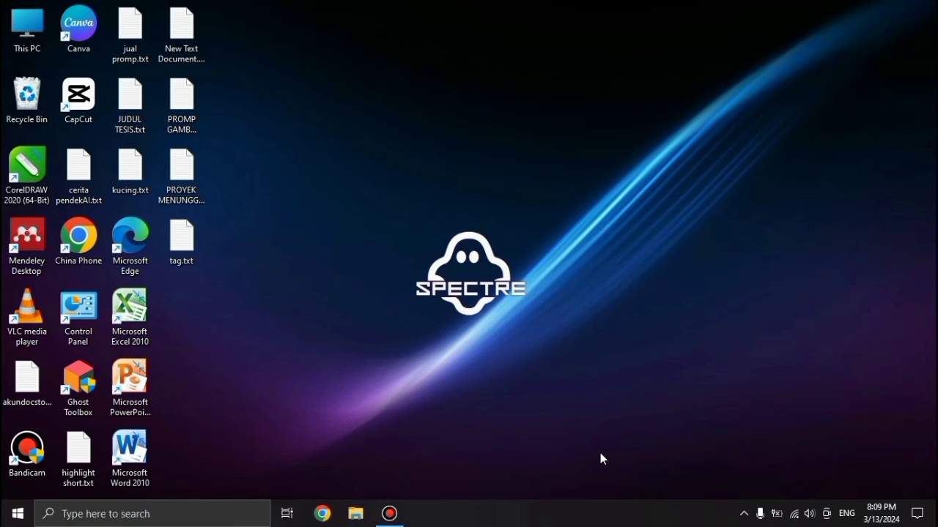
click(18, 515)
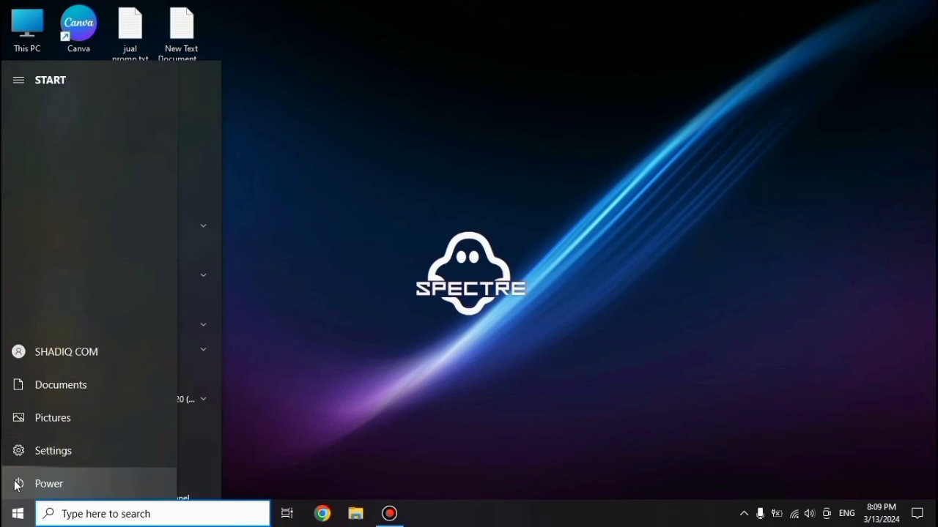
click(18, 485)
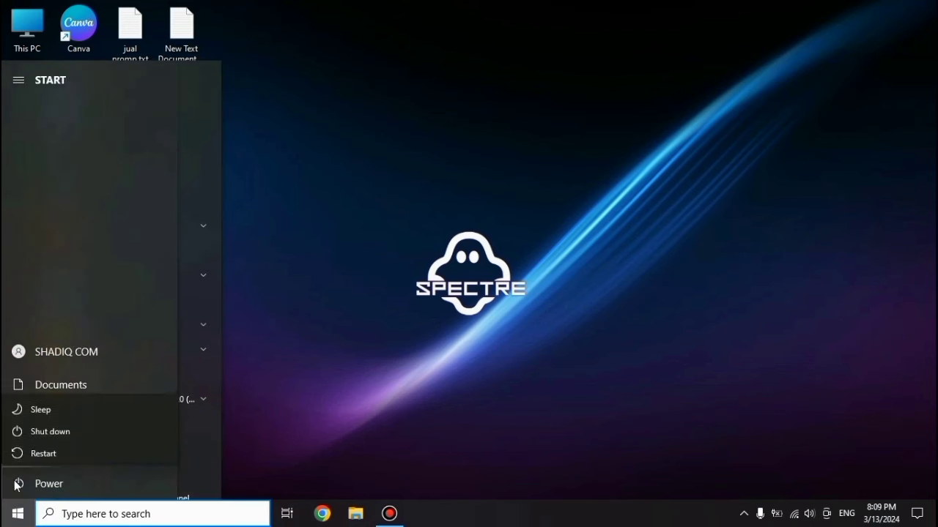
click(84, 455)
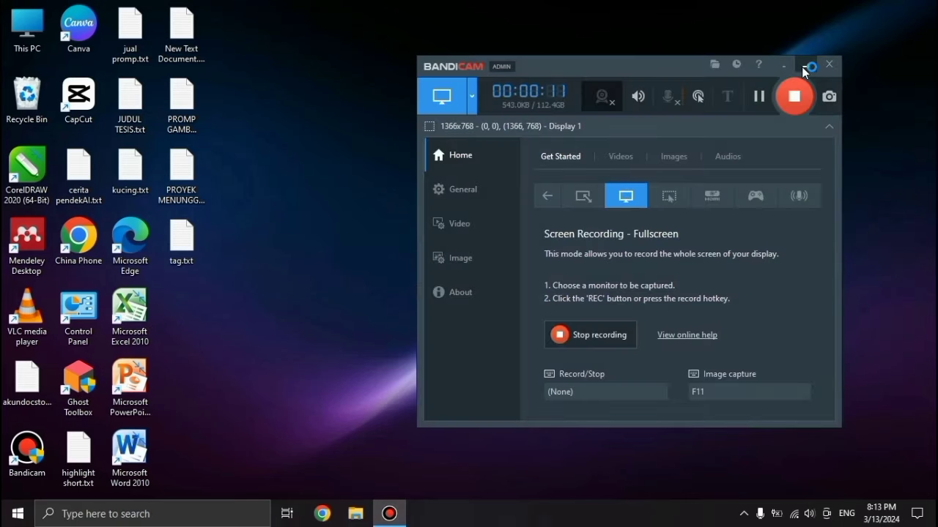
Minimize the Bandicam window and check the hidden system tray icons for Smadav after the restart
click(808, 67)
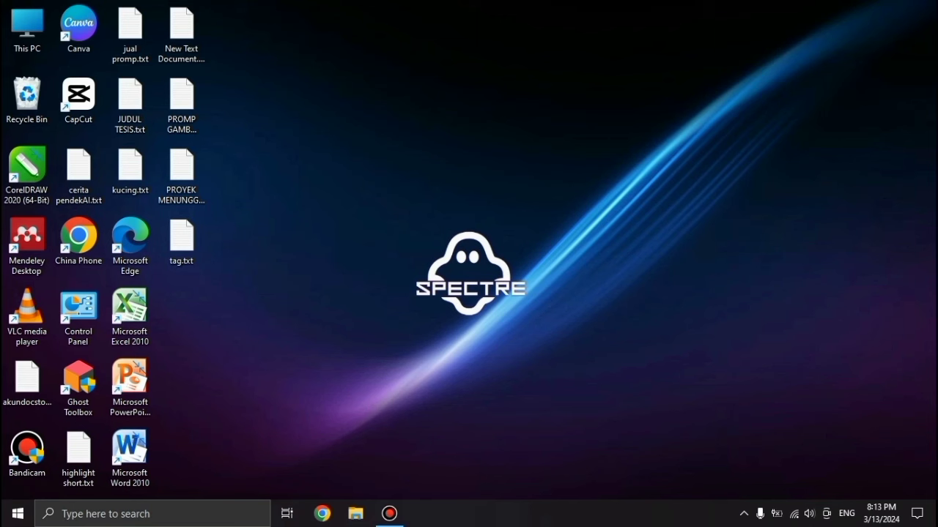
click(743, 513)
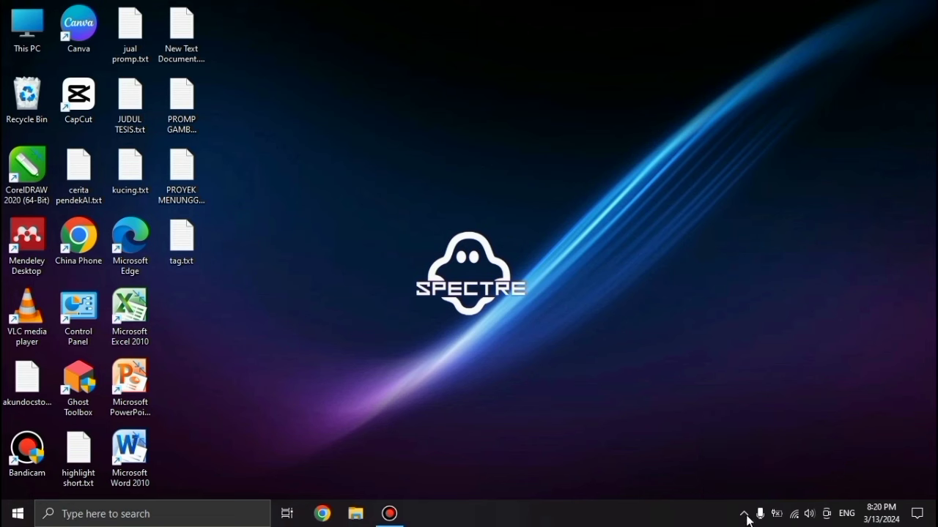
click(744, 514)
click(552, 402)
Open Task Manager, inspect the startup status of the apps and view the options offered for Smadav
right_click(533, 515)
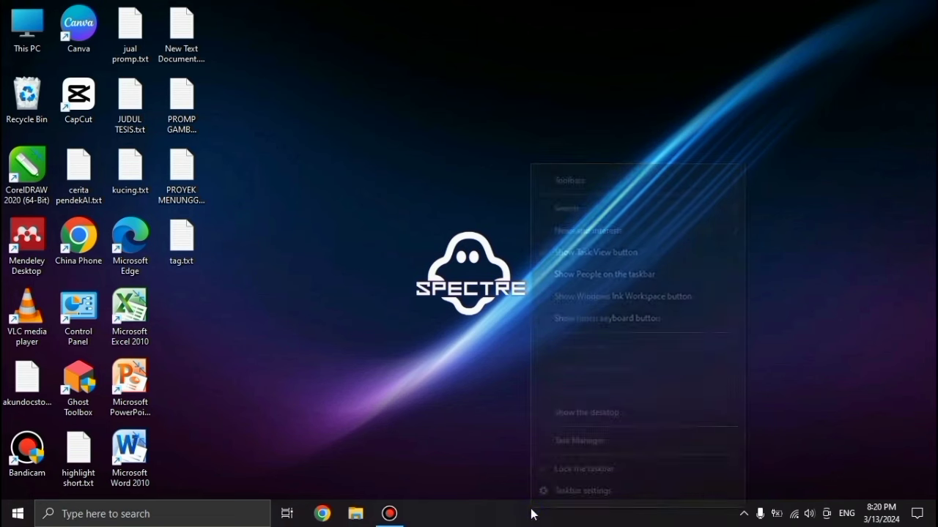
click(410, 416)
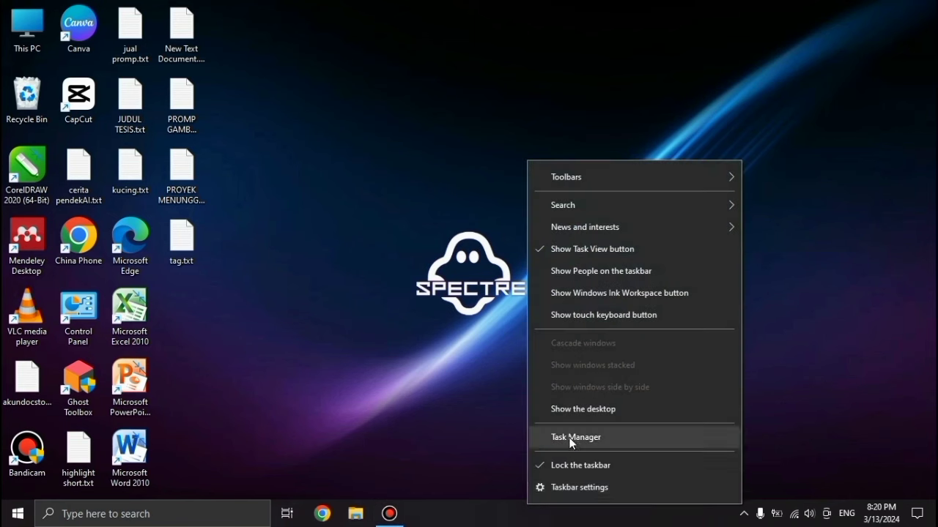
click(640, 439)
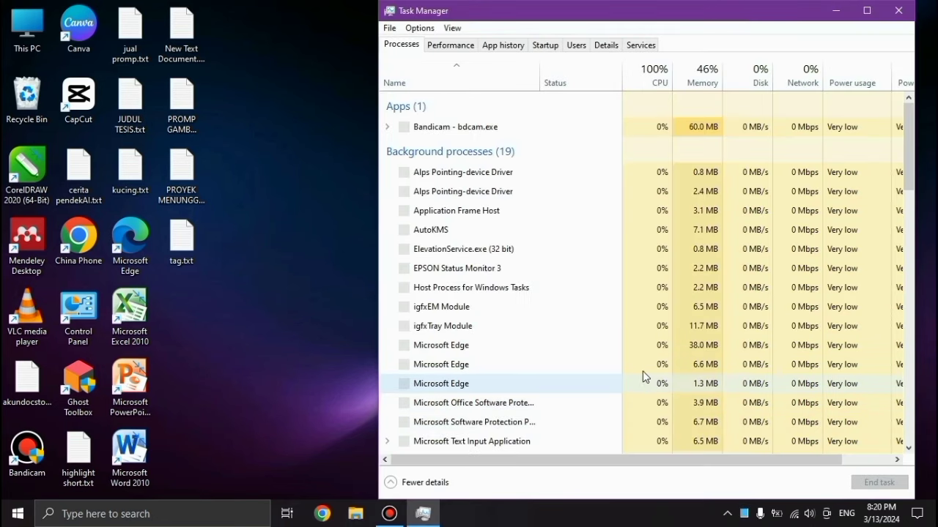
click(543, 47)
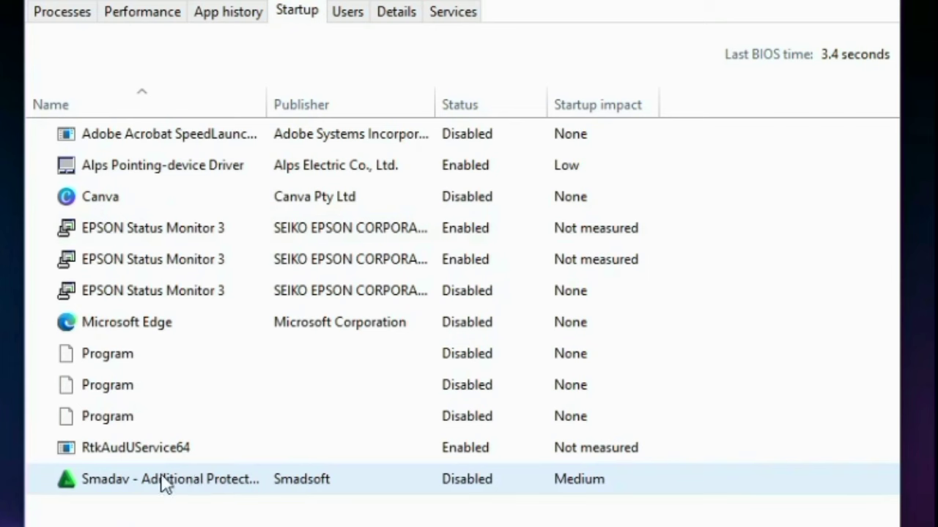
right_click(175, 488)
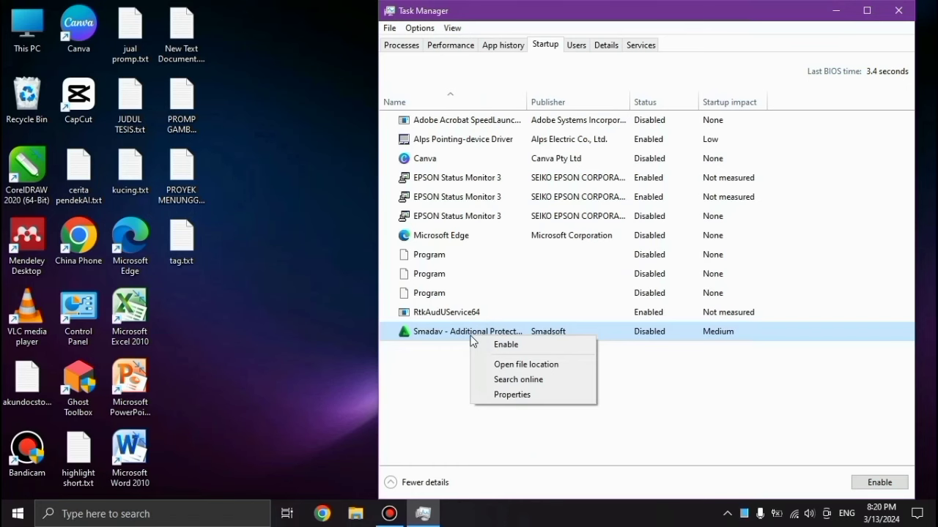
click(446, 390)
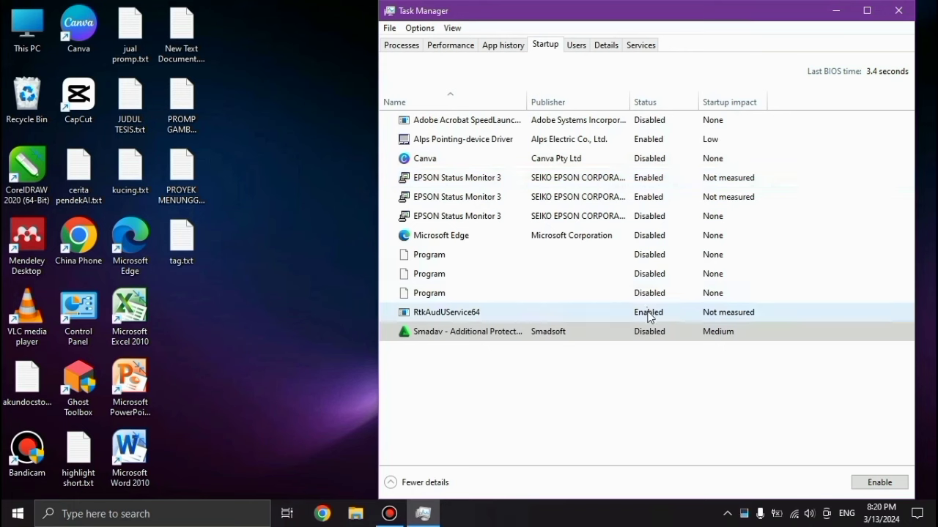
Close Task Manager and refresh the desktop
click(898, 10)
right_click(522, 202)
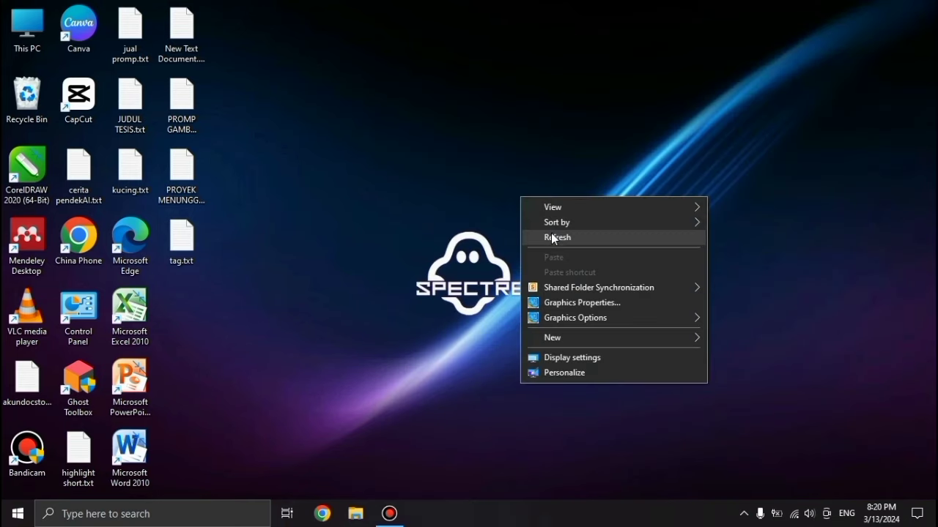
click(553, 237)
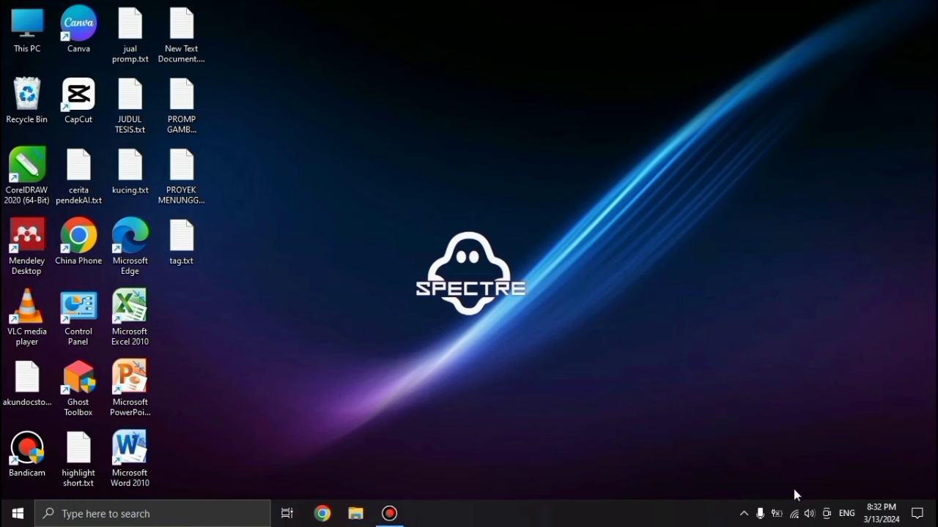
Open the Smadav main window from its hidden system tray icon
click(744, 514)
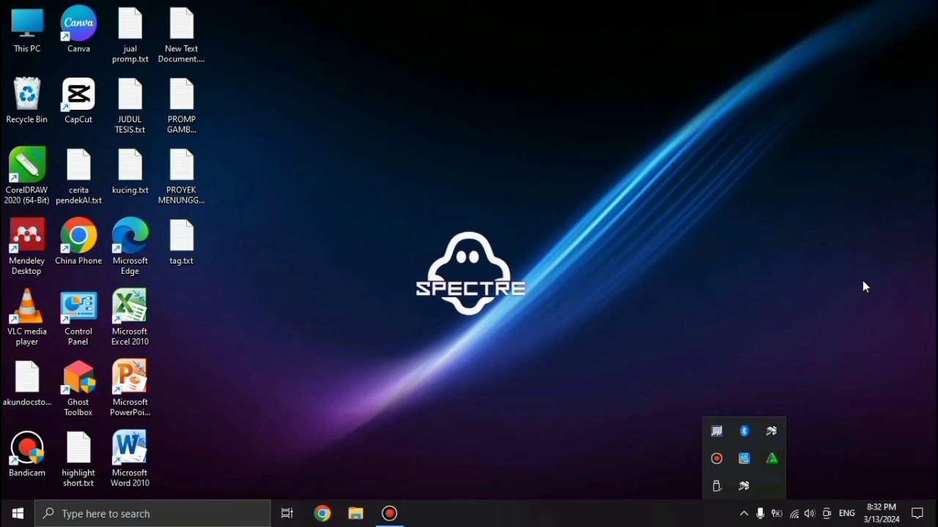
click(771, 459)
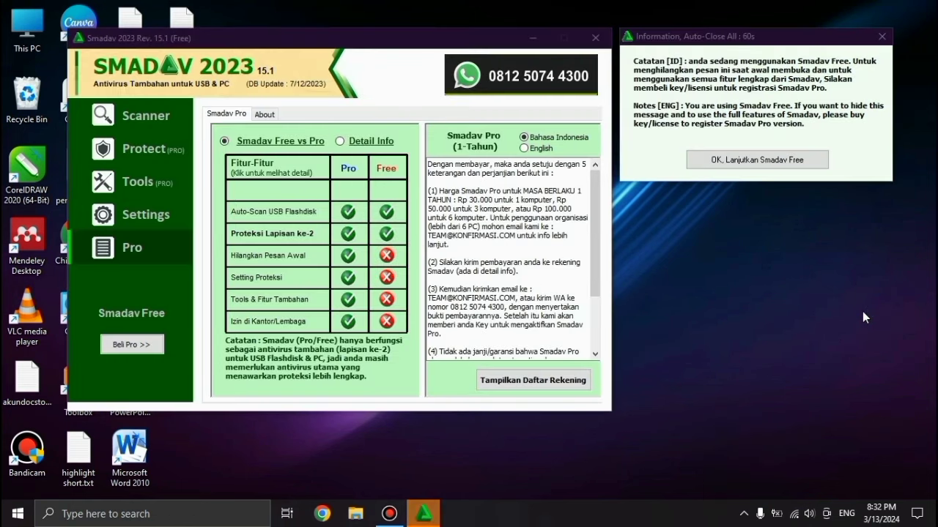
Try to enable "Hilangkan tampilan proses SmaRTP saat start-up" in Smadav's general settings and dismiss the resulting dialog
click(127, 217)
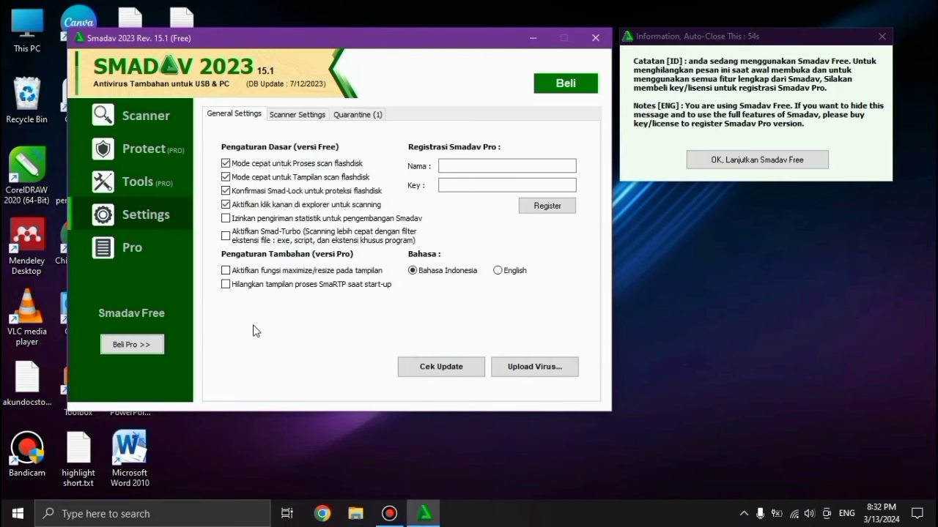
click(225, 285)
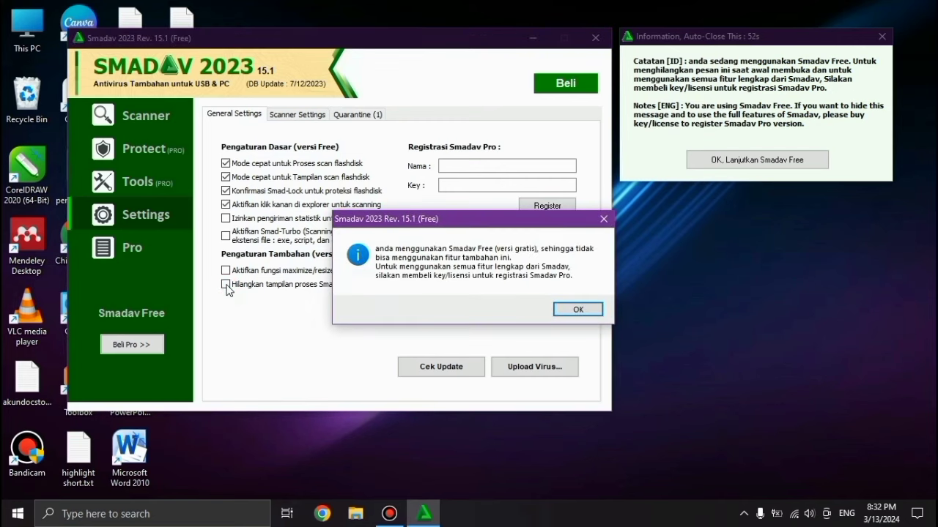
click(575, 310)
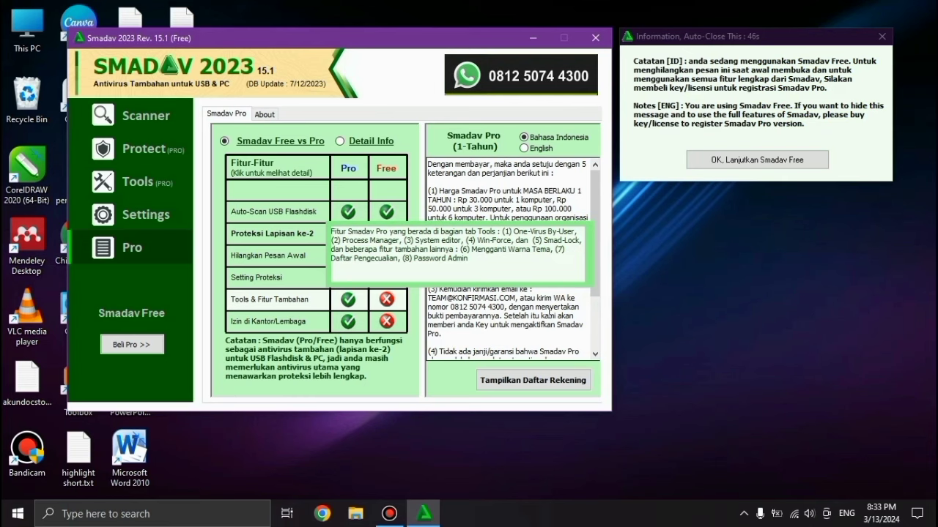
Return to Smadav's general settings and register Smadav Pro with the registration name and licence key
mouse_move(218, 211)
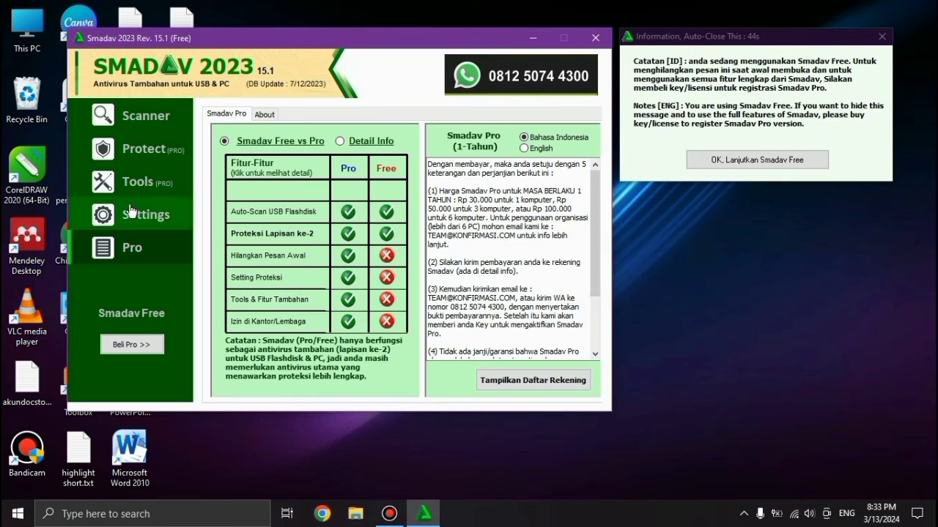
click(132, 214)
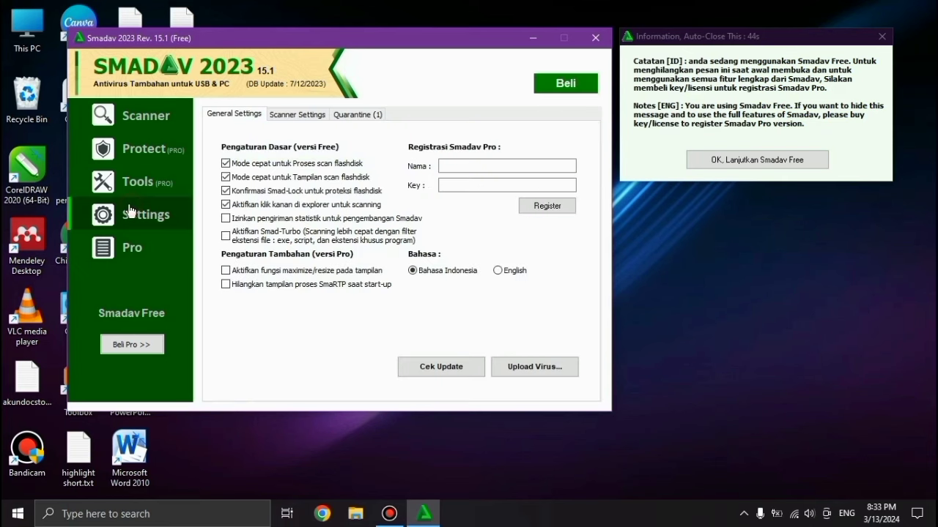
click(492, 170)
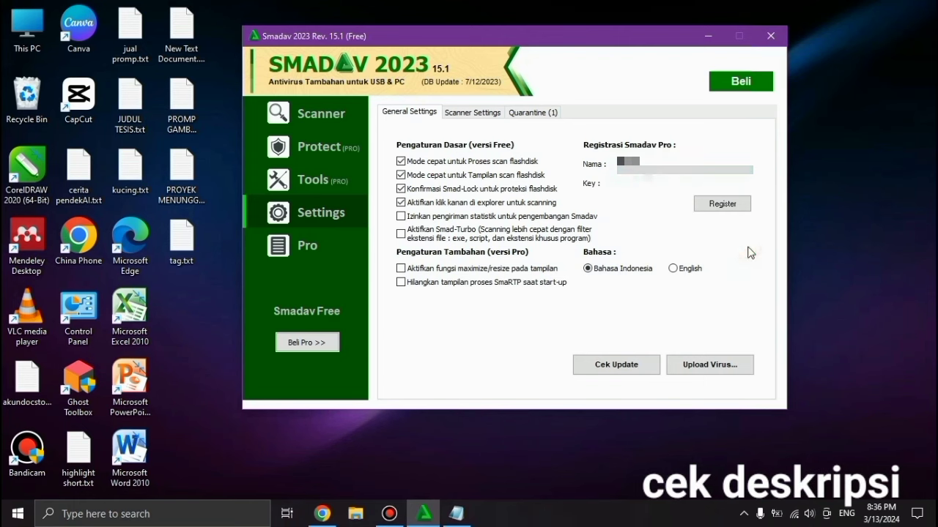
click(720, 206)
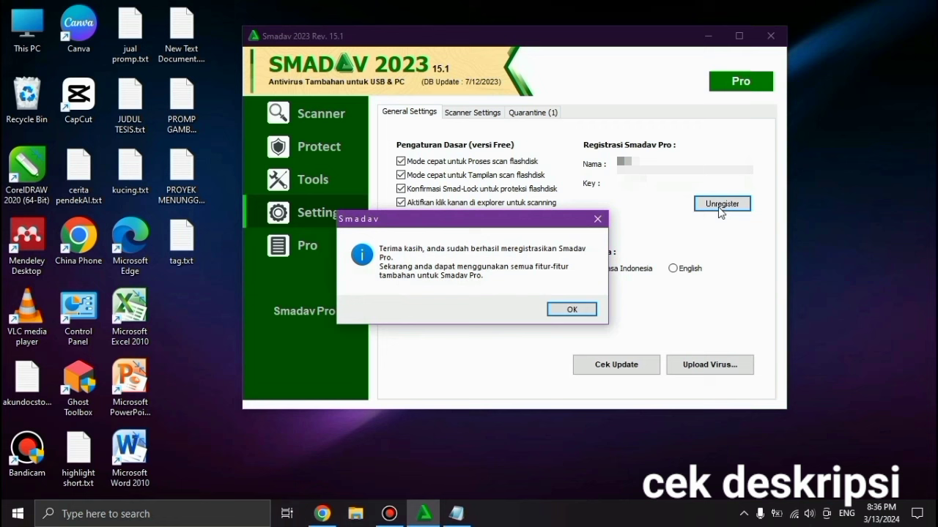
click(576, 309)
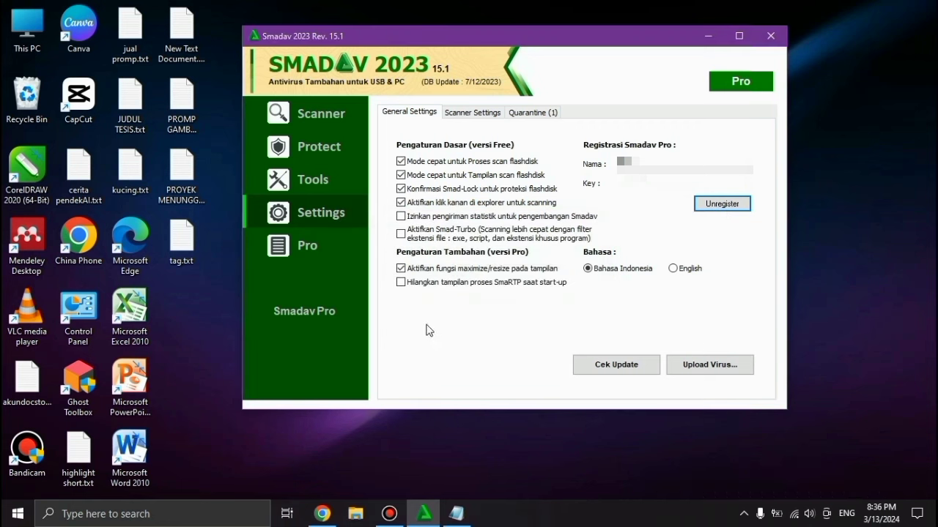
Enable the Pro option "Hilangkan tampilan proses SmaRTP saat start-up" in Smadav's general settings
click(401, 284)
Look through Smadav's Pro, Tools and Protect pages, recheck the general settings and close the Smadav window
click(316, 249)
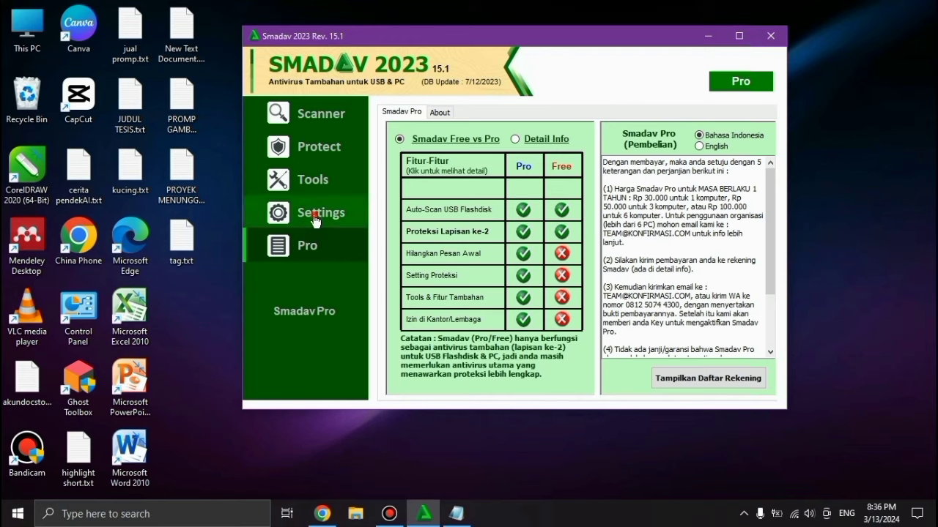
click(316, 214)
click(312, 180)
click(312, 149)
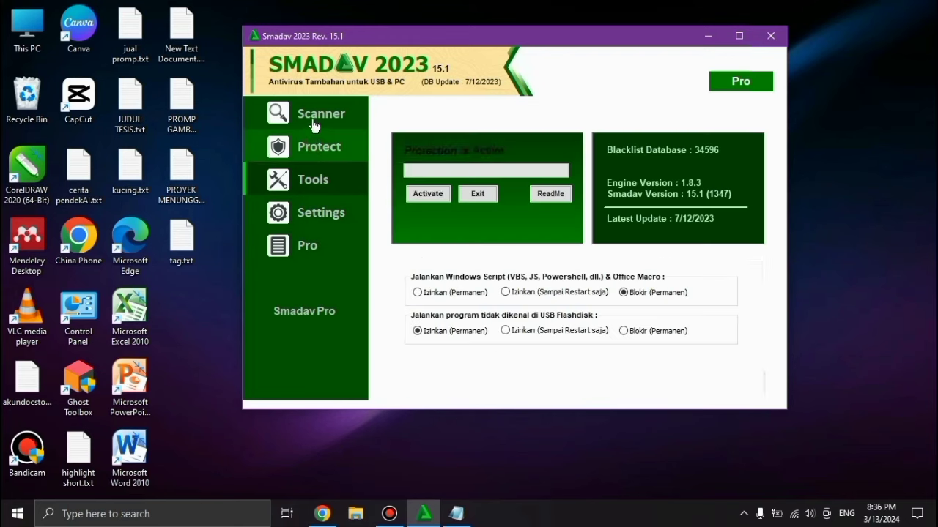
click(311, 220)
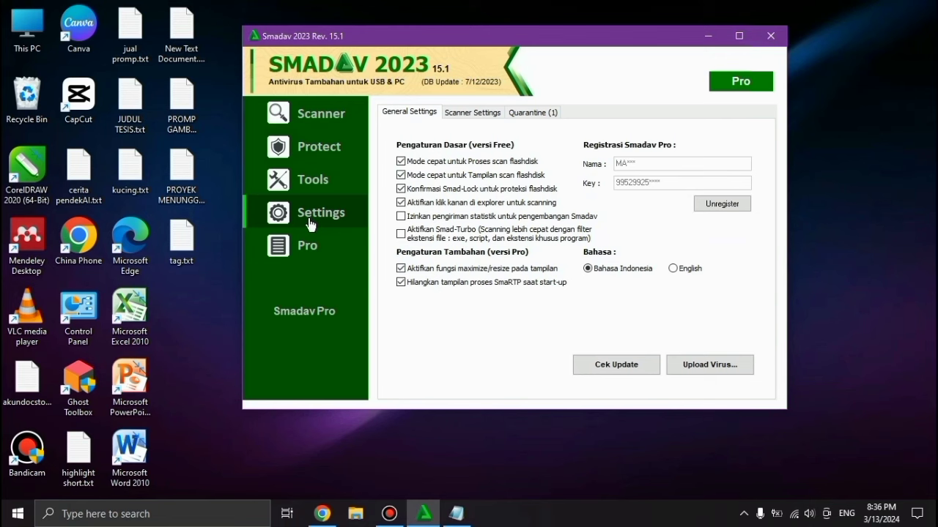
click(771, 37)
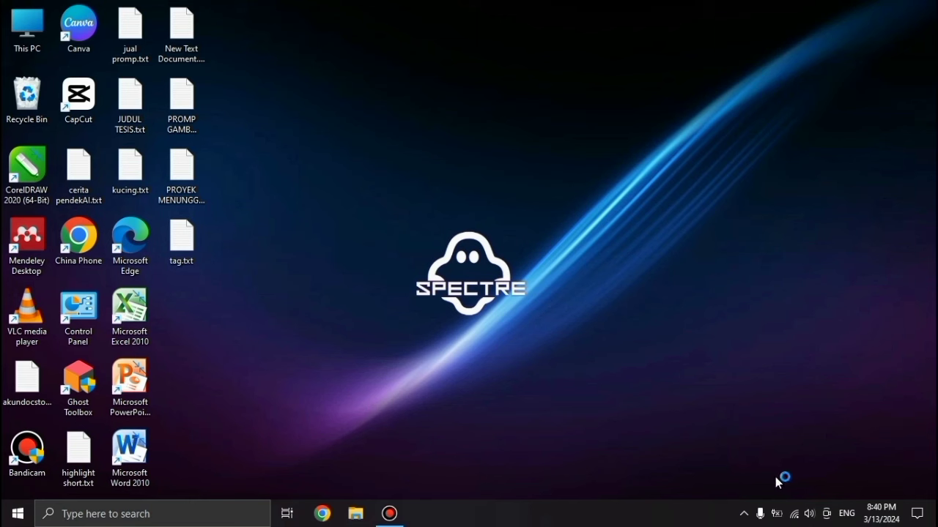
Check the hidden system tray icons for Smadav and refresh the desktop
click(744, 514)
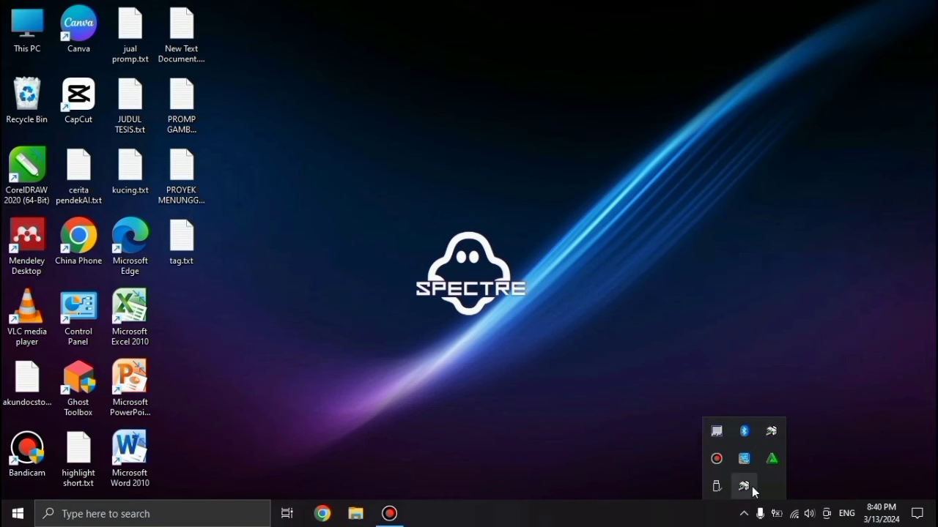
click(753, 491)
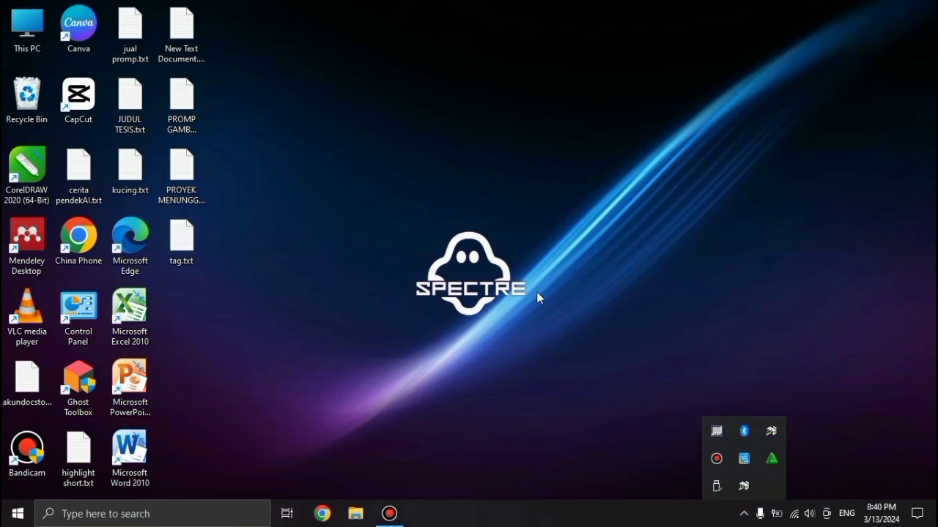
right_click(540, 157)
click(581, 198)
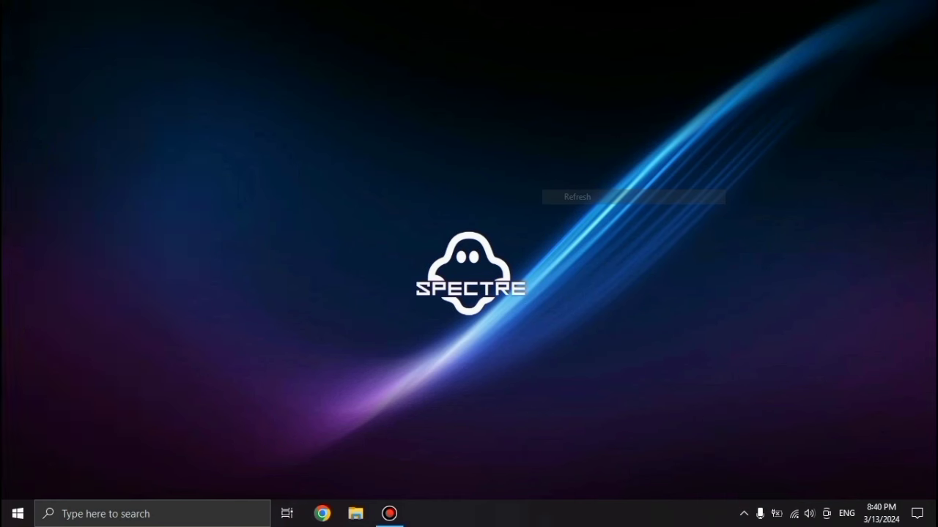